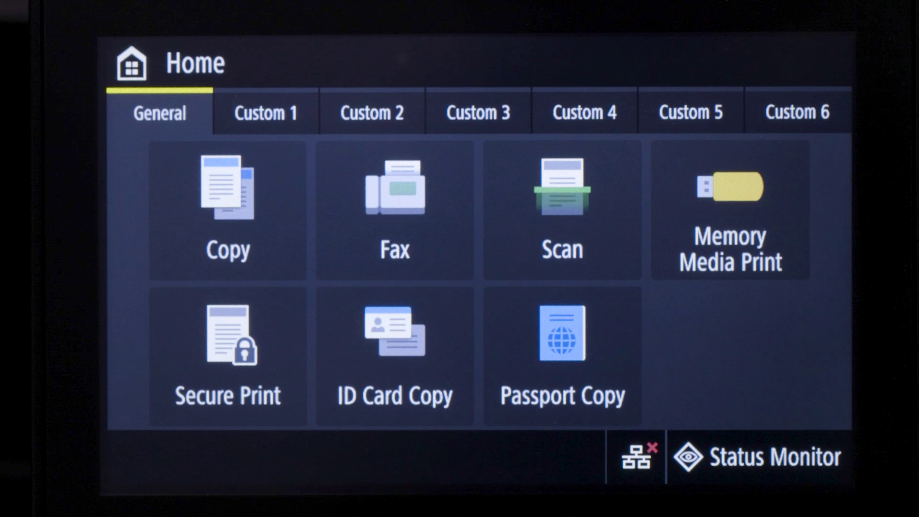
Step: Enable wireless LAN from the Wireless LAN Settings tile on the Custom 1 home page
{"action": "left_click", "coordinate": [263, 113]}
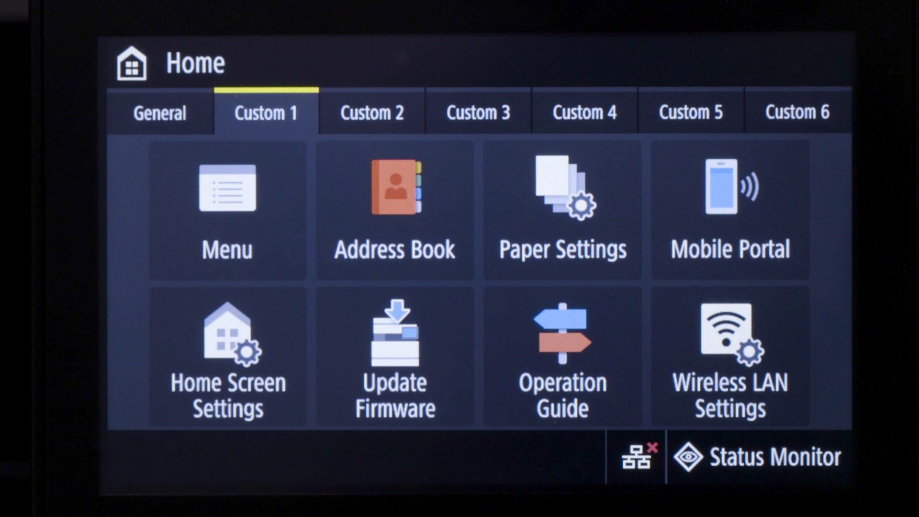
{"action": "left_click", "coordinate": [727, 334]}
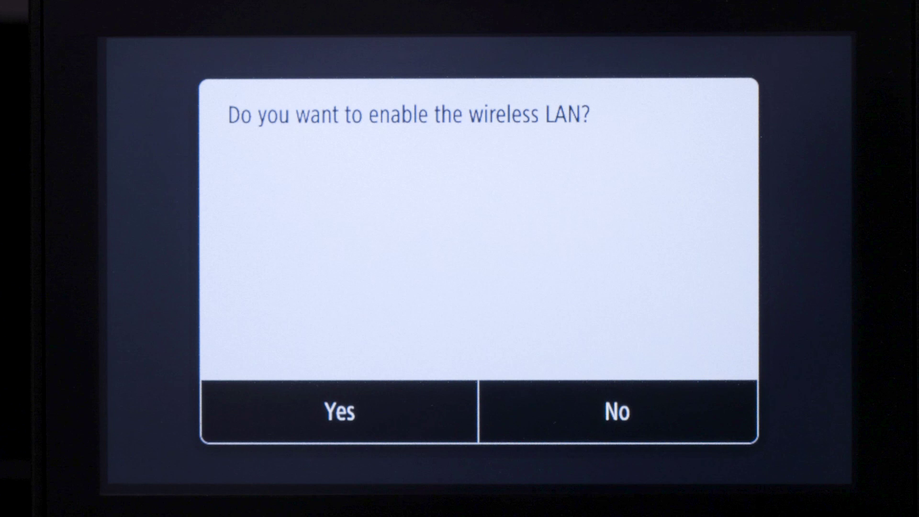
{"action": "left_click", "coordinate": [339, 406]}
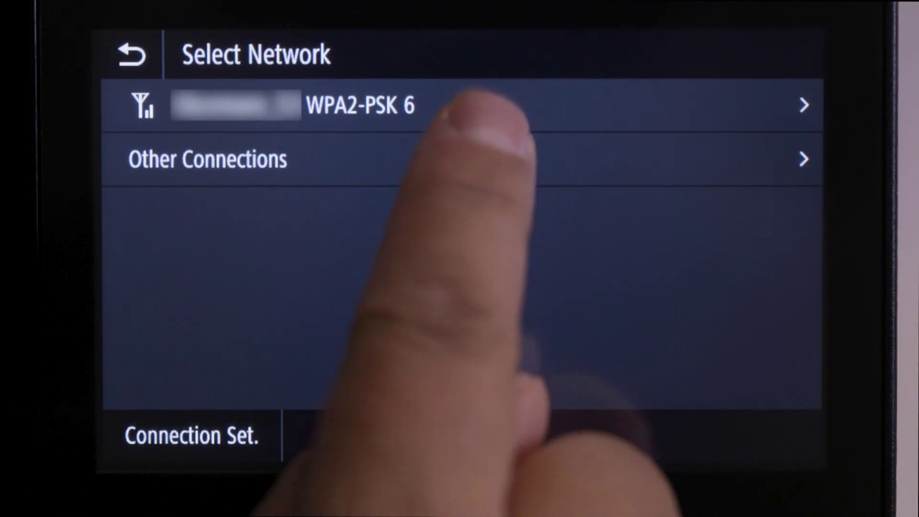
Step: Join the WPA2-PSK Wi-Fi network with its password and acknowledge the Connected message
{"action": "left_click", "coordinate": [483, 105]}
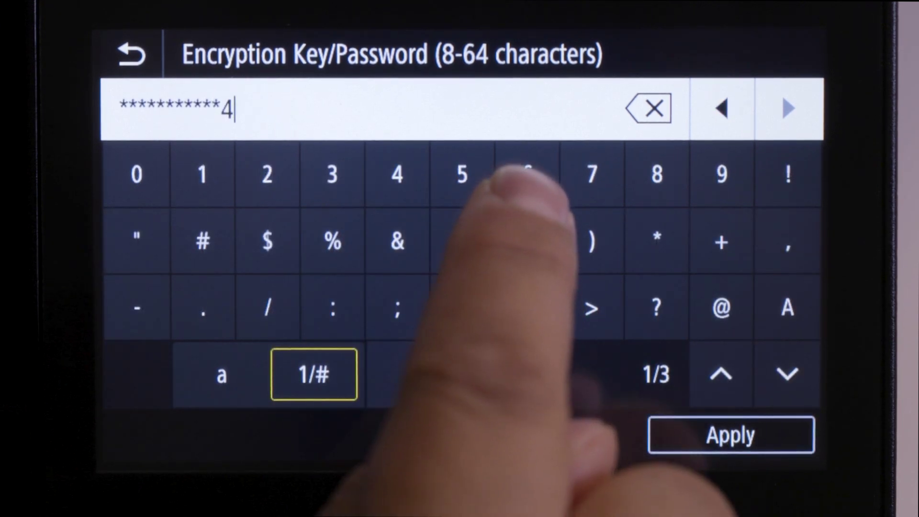
{"action": "left_click", "coordinate": [527, 175]}
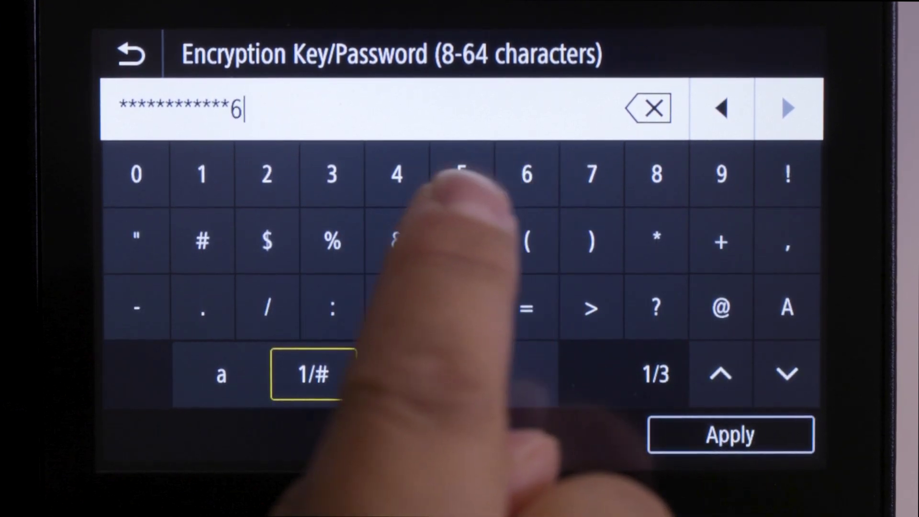
{"action": "left_click", "coordinate": [397, 174]}
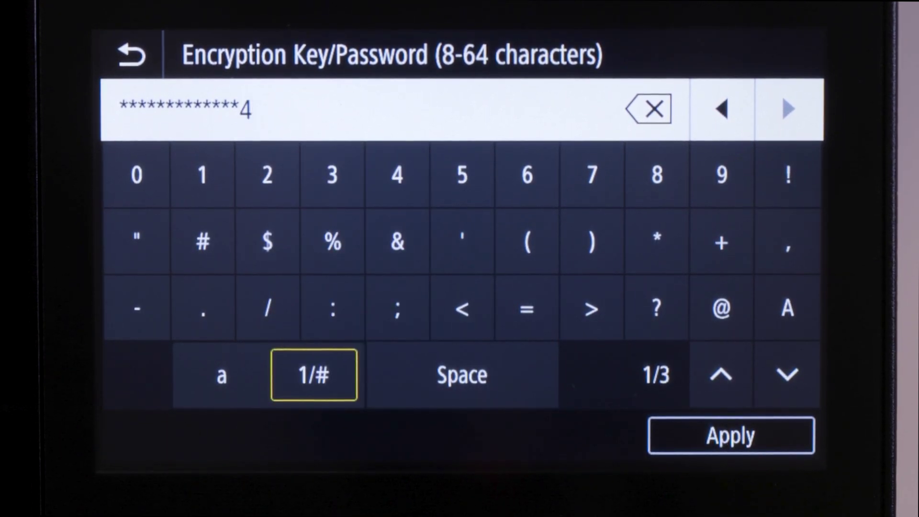
{"action": "left_click", "coordinate": [722, 433]}
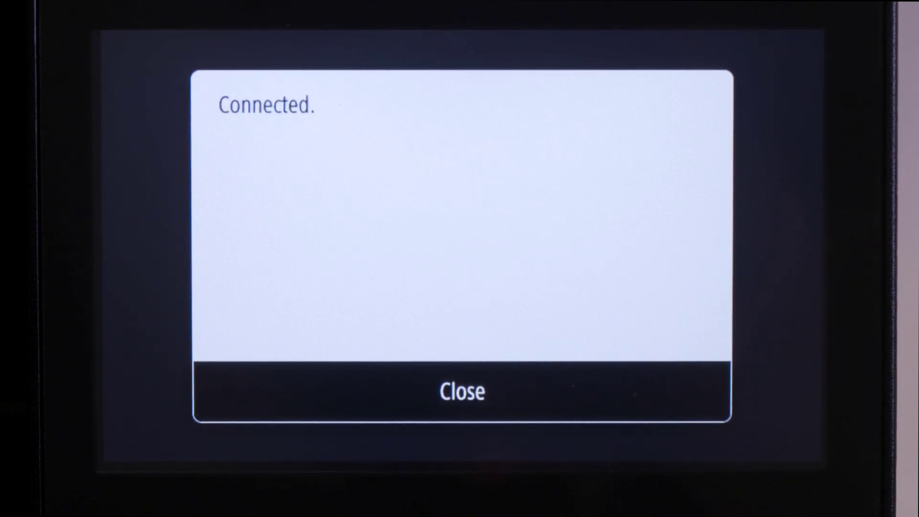
{"action": "left_click", "coordinate": [462, 392]}
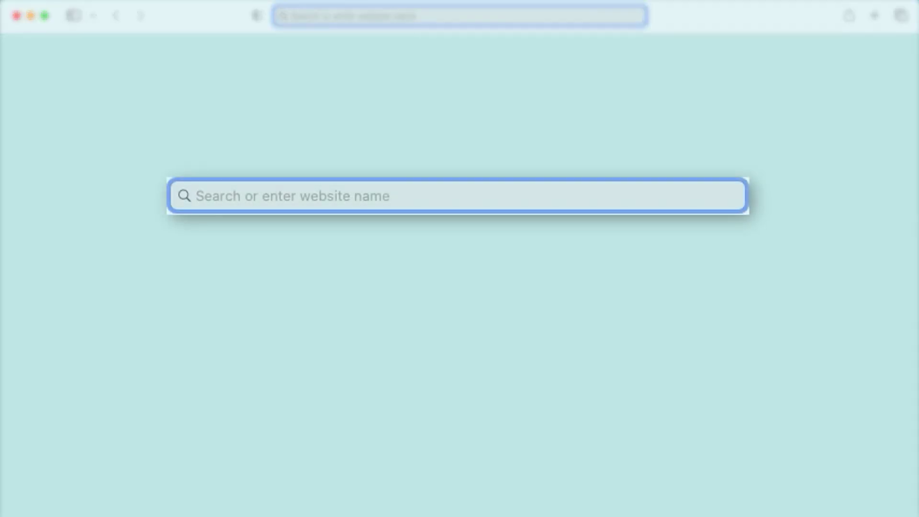
Step: Enter usa.canon.com/support in Safari's address bar
{"action": "type", "text": "usa.can"}
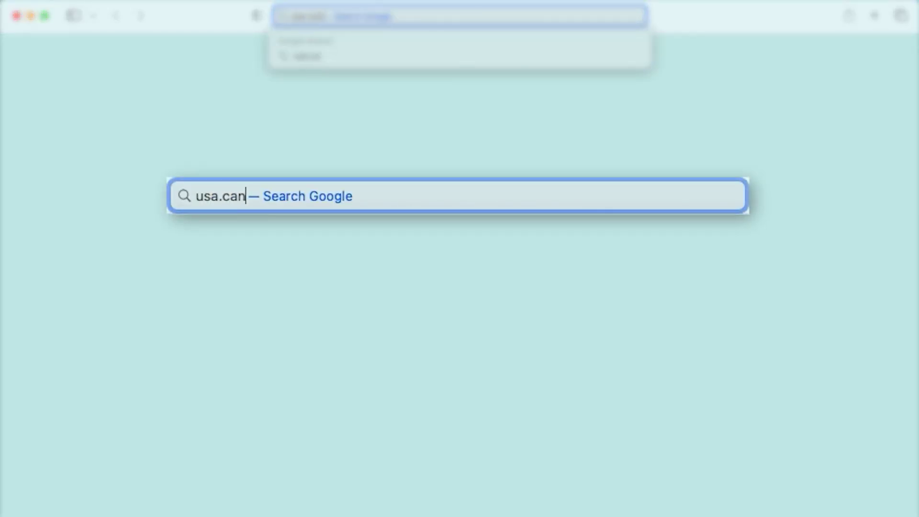
{"action": "type", "text": "on.co"}
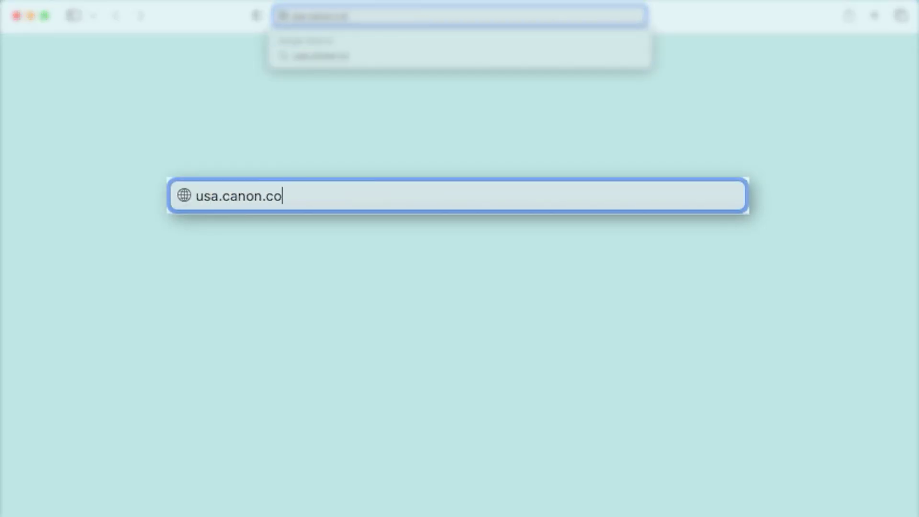
{"action": "type", "text": "m/su"}
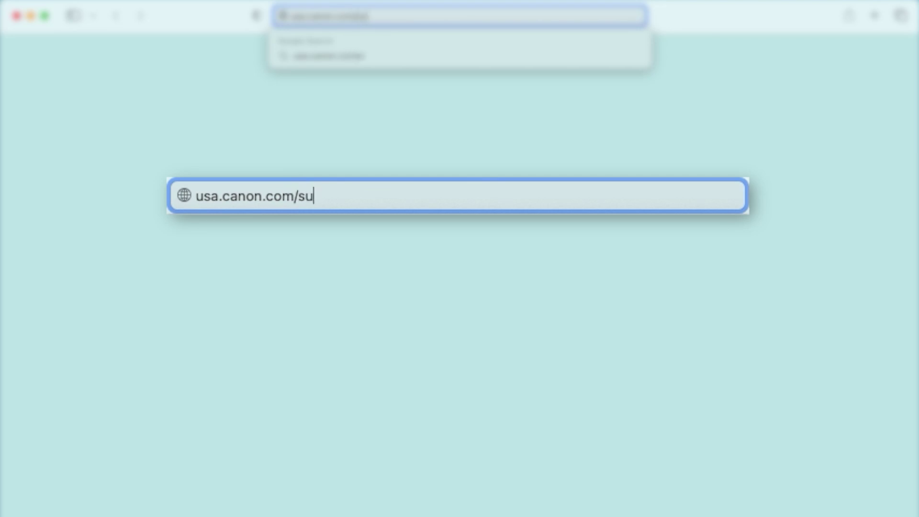
{"action": "type", "text": "pport"}
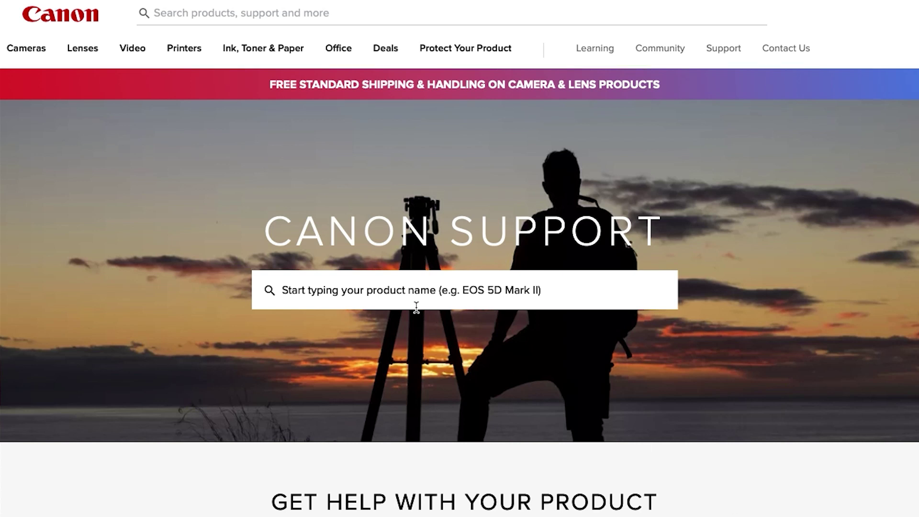
Step: Search for imageCLASS MF753Cdw and go to its software and driver downloads
{"action": "type", "text": "imag"}
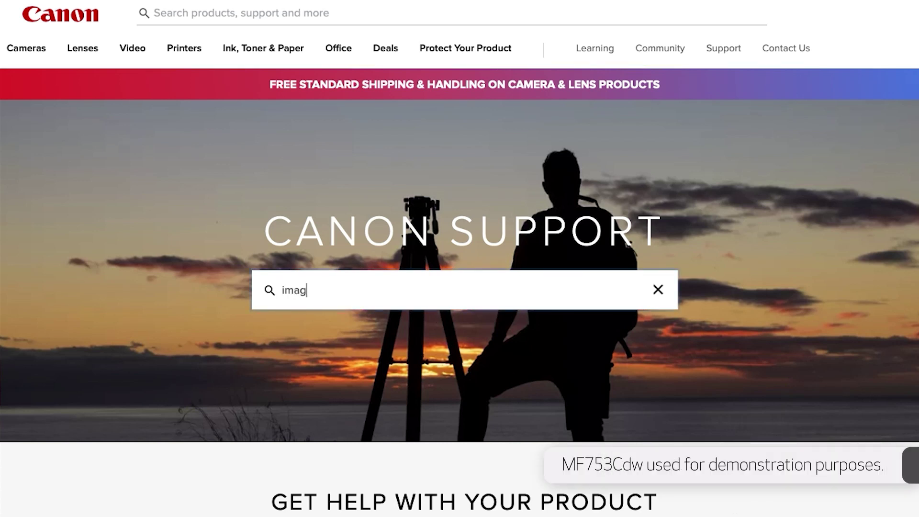
{"action": "type", "text": "eCLASS "}
{"action": "type", "text": "MF75"}
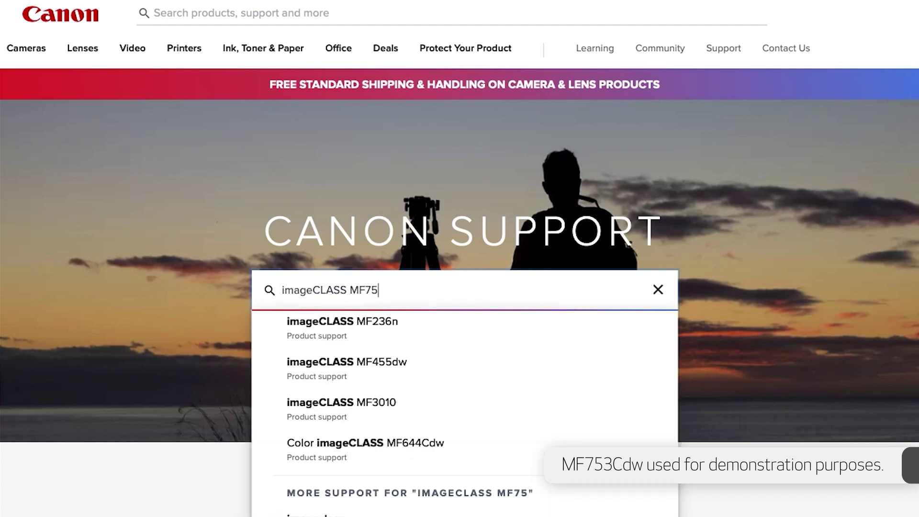
{"action": "type", "text": "3"}
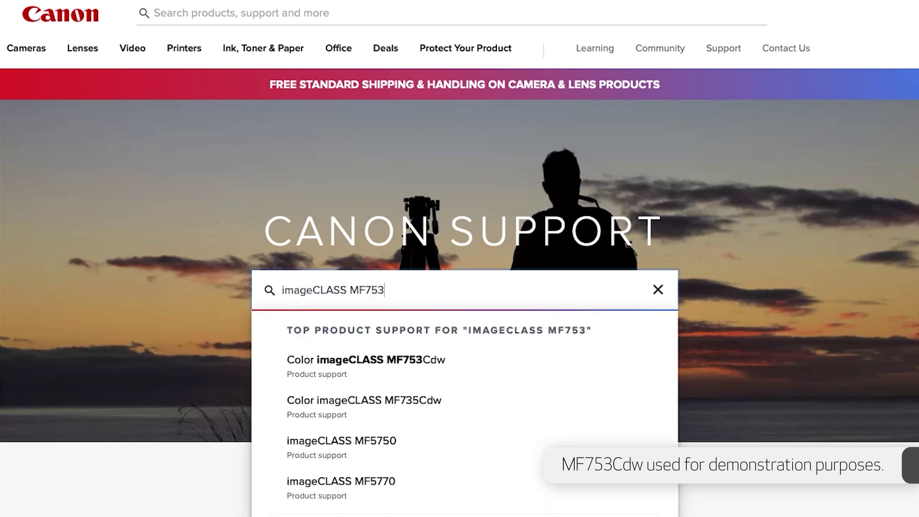
{"action": "type", "text": "Cdw"}
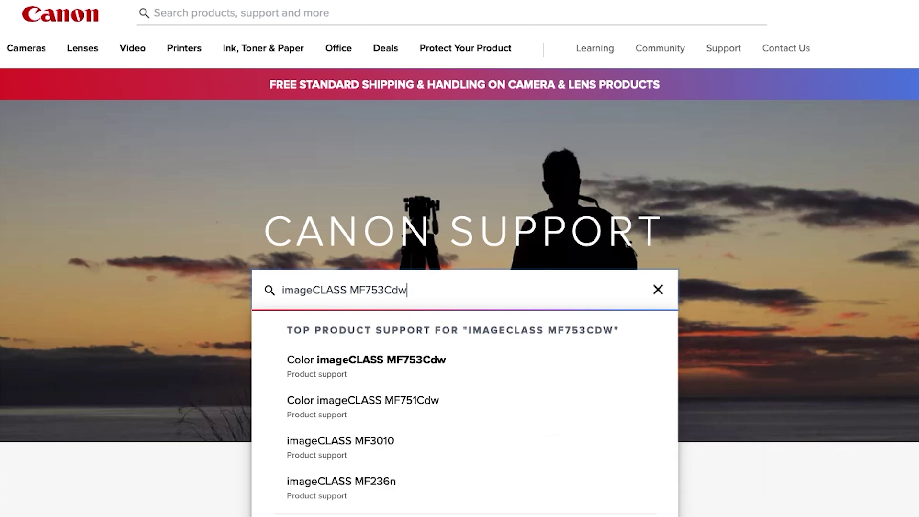
{"action": "left_click", "coordinate": [385, 362]}
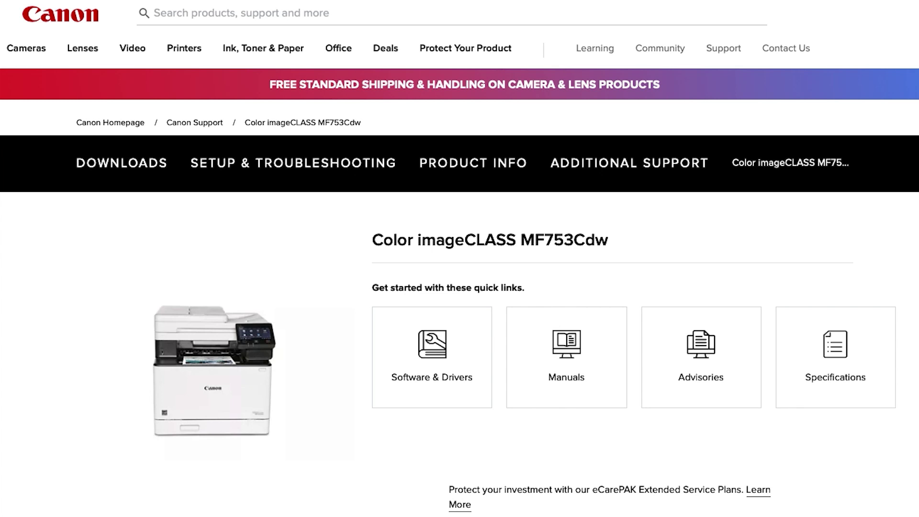
{"action": "left_click", "coordinate": [433, 346]}
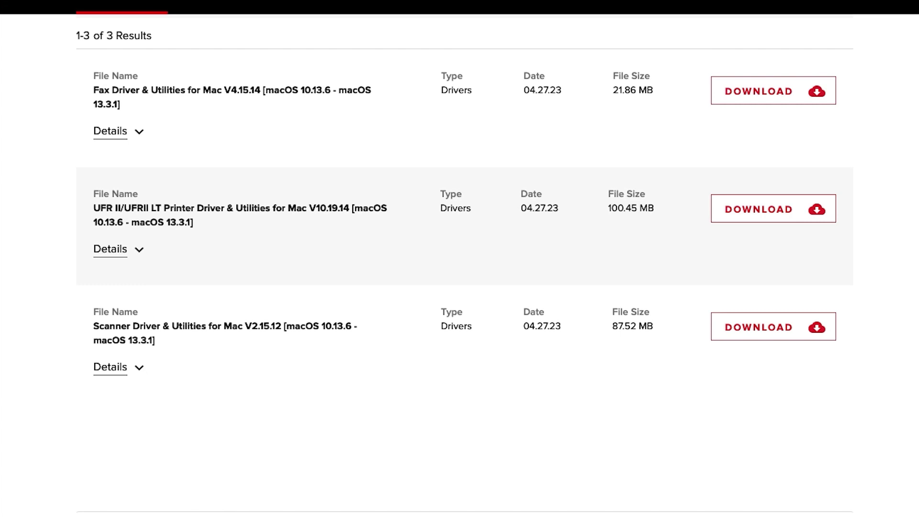
Step: Download the Mac scanner and printer drivers and utilities, dismissing each download popup
{"action": "scroll", "coordinate": [880, 475], "scroll_direction": "up", "scroll_amount": 1}
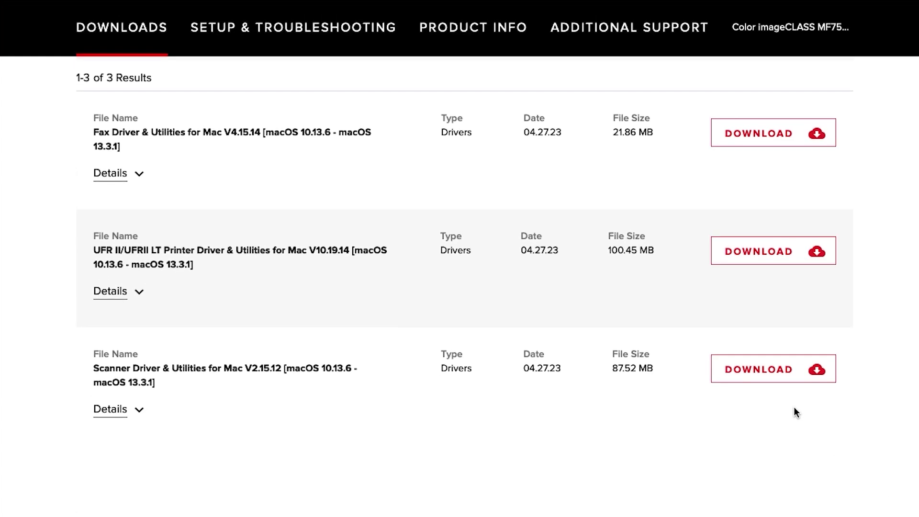
{"action": "left_click", "coordinate": [774, 377]}
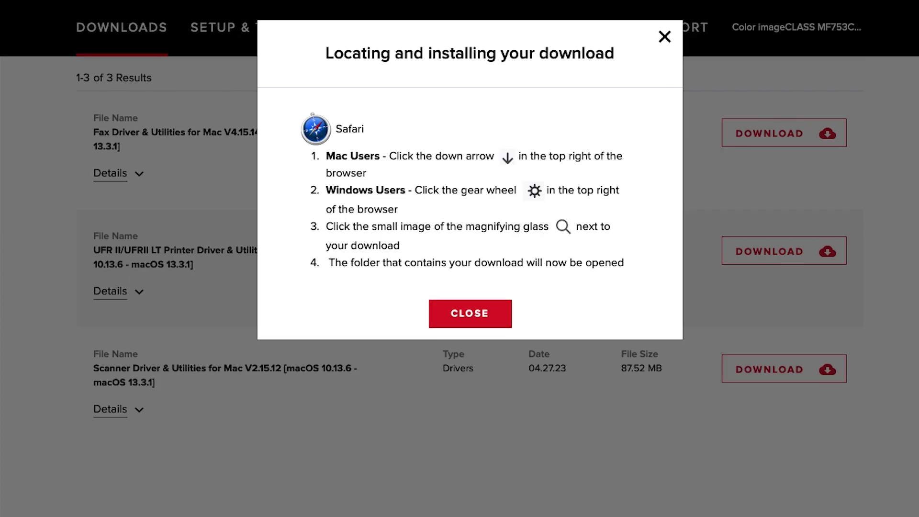
{"action": "left_click", "coordinate": [484, 318]}
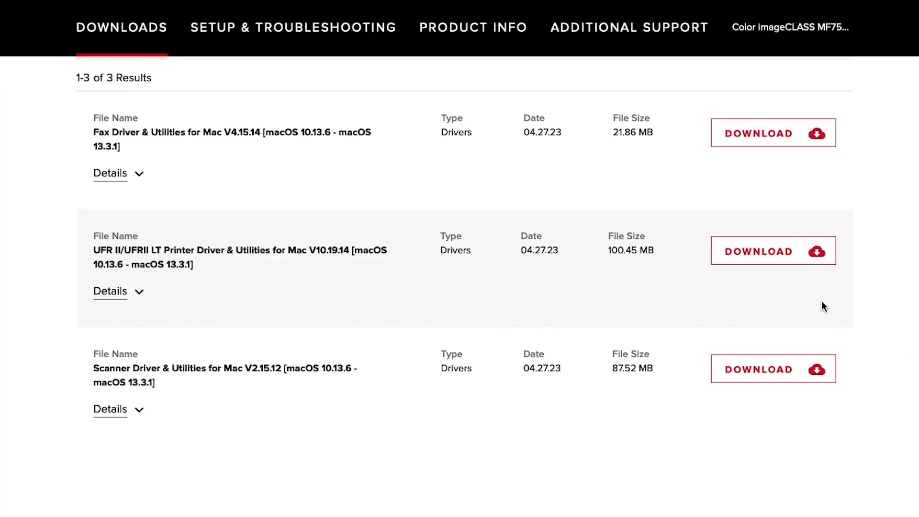
{"action": "left_click", "coordinate": [755, 251]}
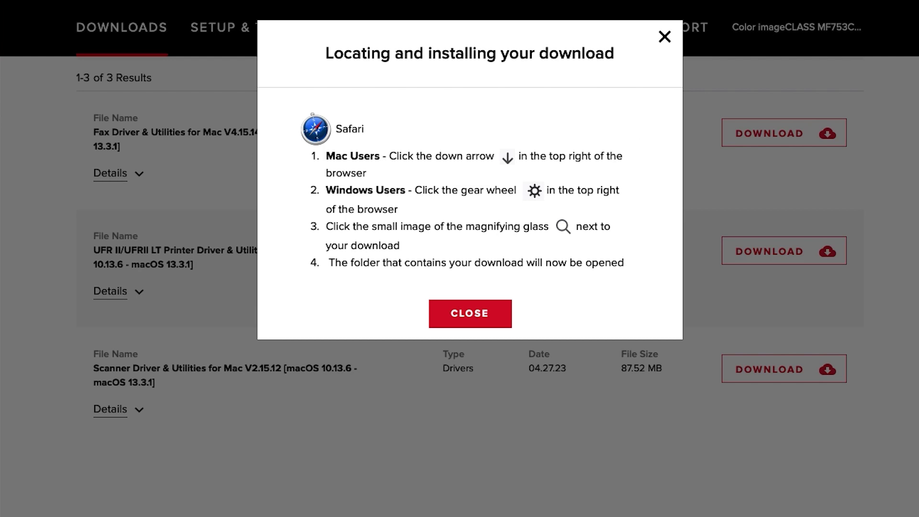
{"action": "left_click", "coordinate": [486, 313]}
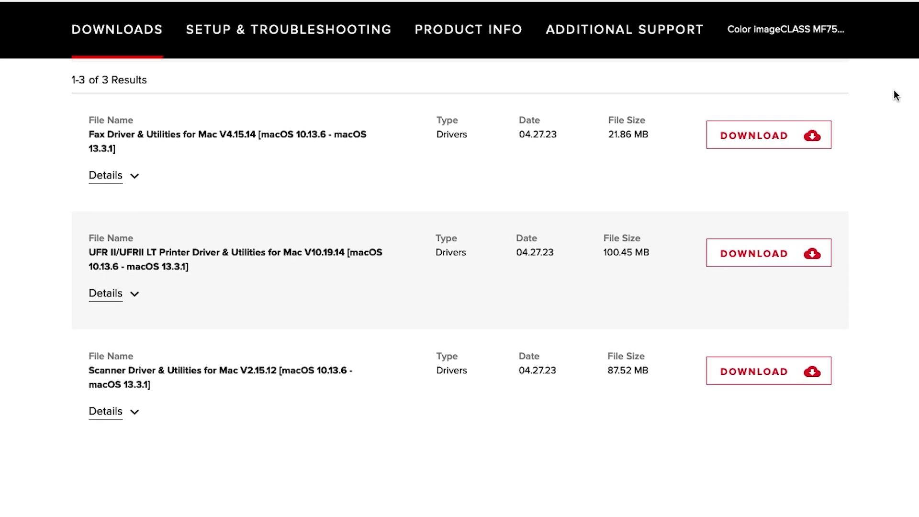
Step: Open the downloaded printer driver disk image and launch its installer package
{"action": "left_click", "coordinate": [745, 27]}
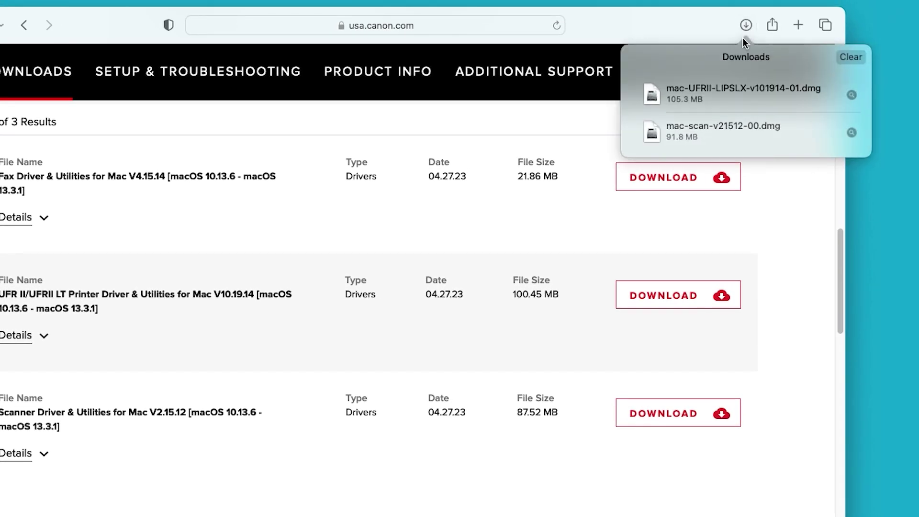
{"action": "double_click", "coordinate": [677, 91]}
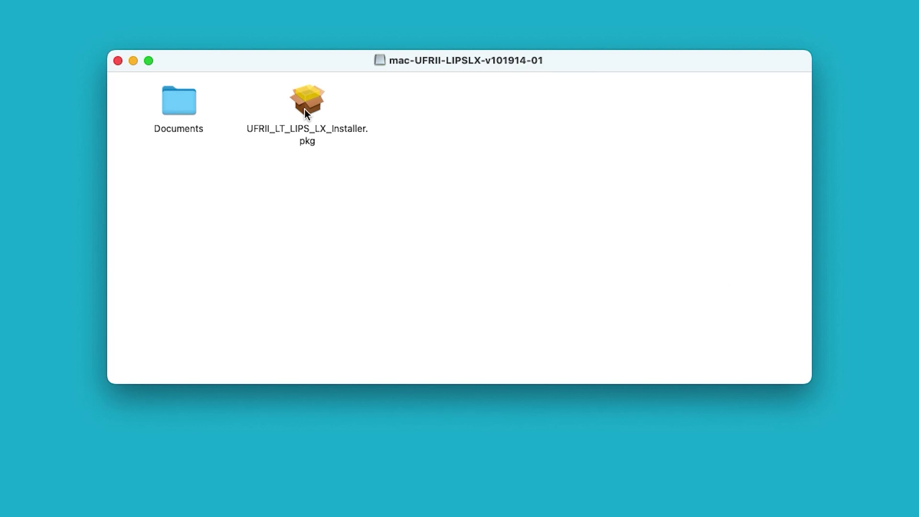
{"action": "double_click", "coordinate": [305, 109]}
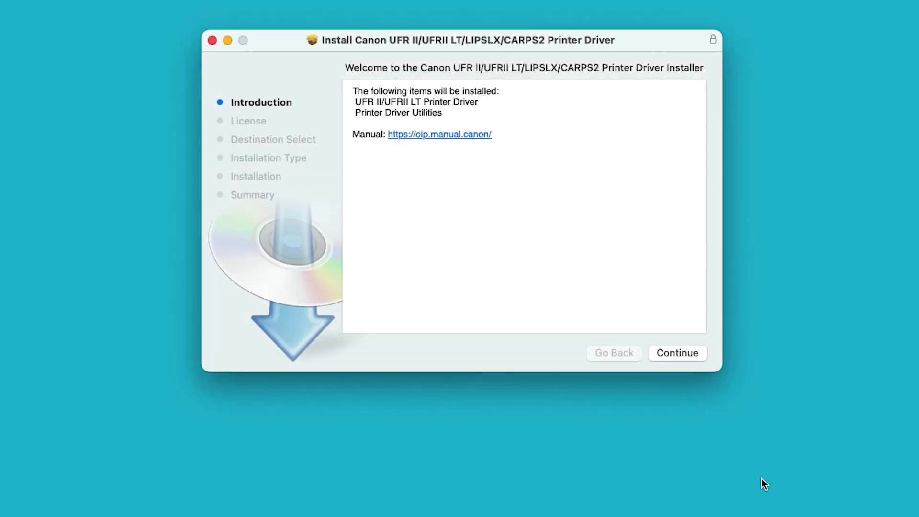
Step: Accept the UFR II driver licence and start the standard install on Macintosh HD
{"action": "left_click", "coordinate": [675, 353]}
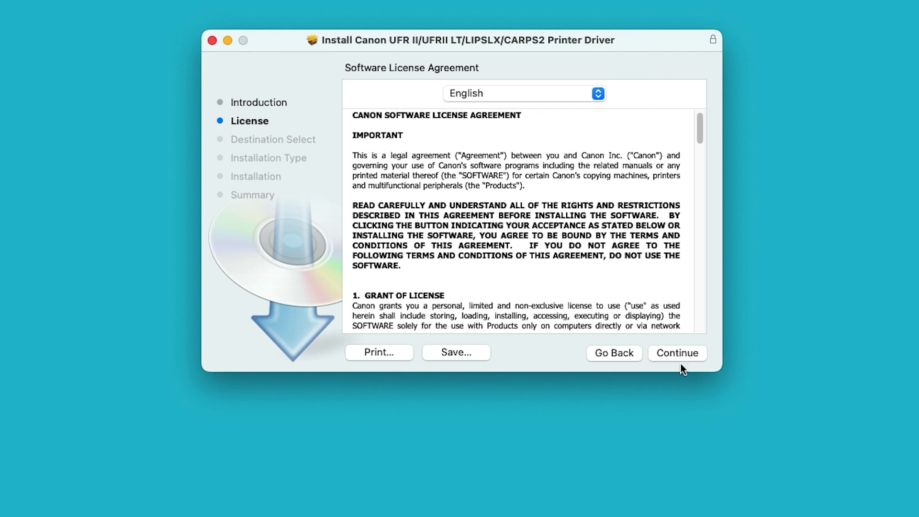
{"action": "left_click", "coordinate": [676, 352]}
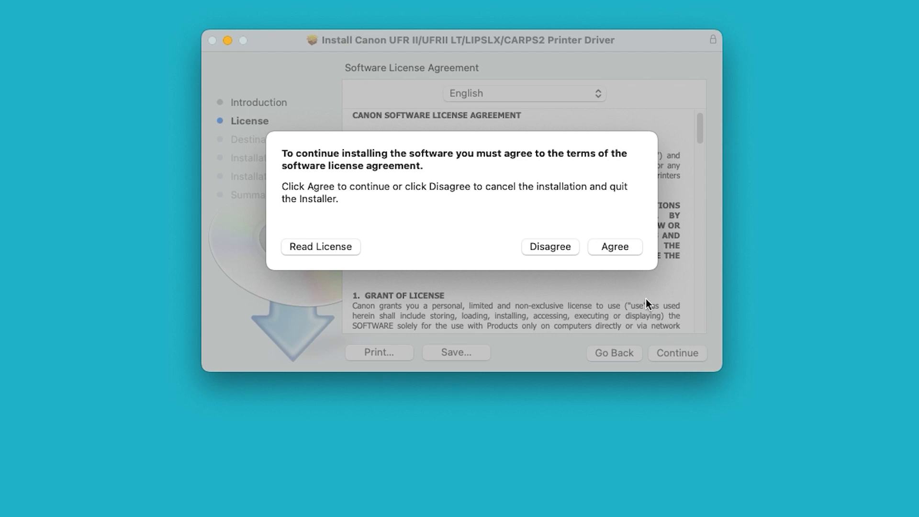
{"action": "left_click", "coordinate": [615, 249]}
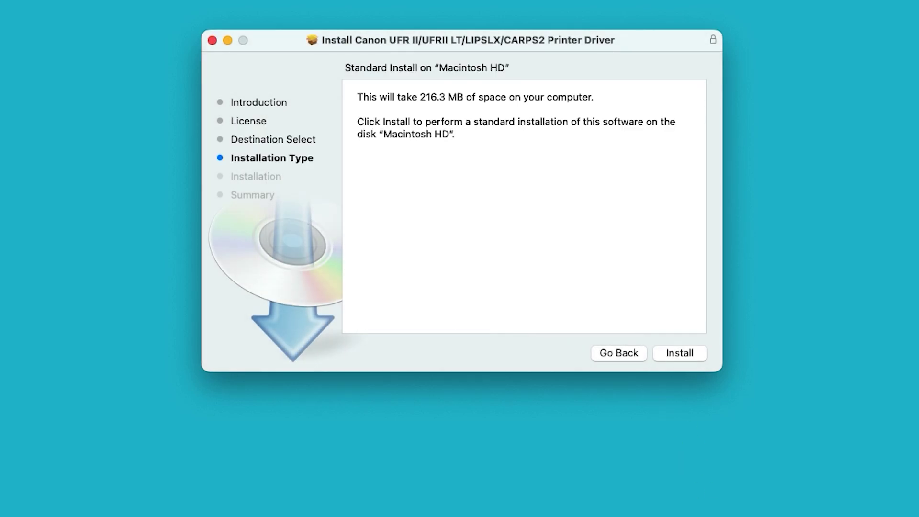
{"action": "left_click", "coordinate": [681, 354]}
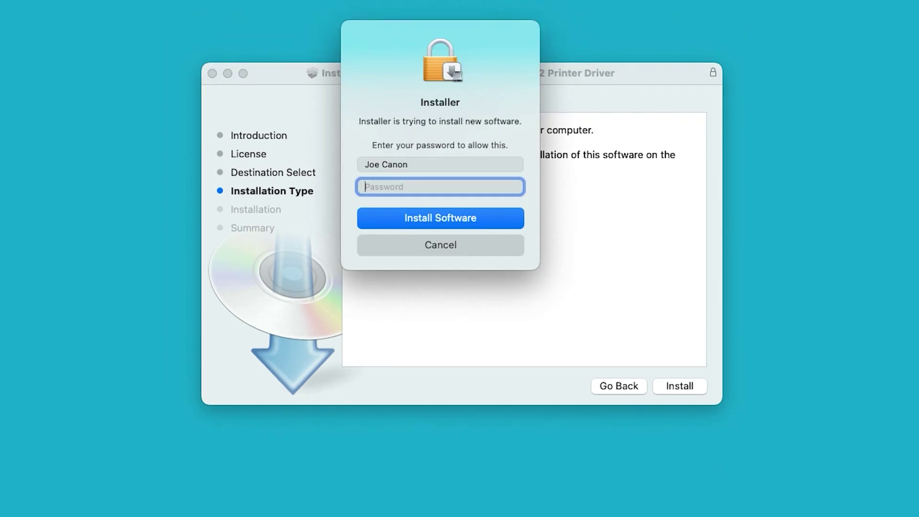
Step: Authorise the install with the admin password and close the finished installer
{"action": "type", "text": "•••"}
{"action": "type", "text": "•••••"}
{"action": "left_click", "coordinate": [442, 218]}
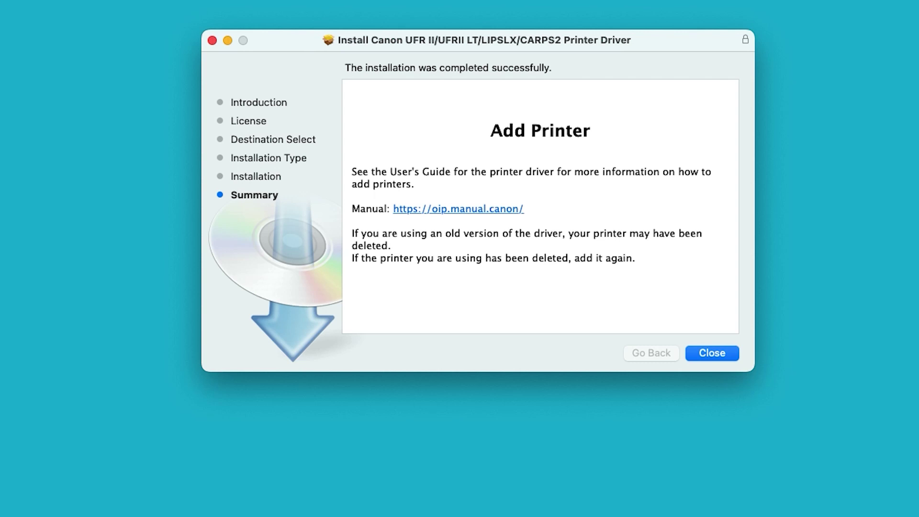
{"action": "left_click", "coordinate": [711, 354]}
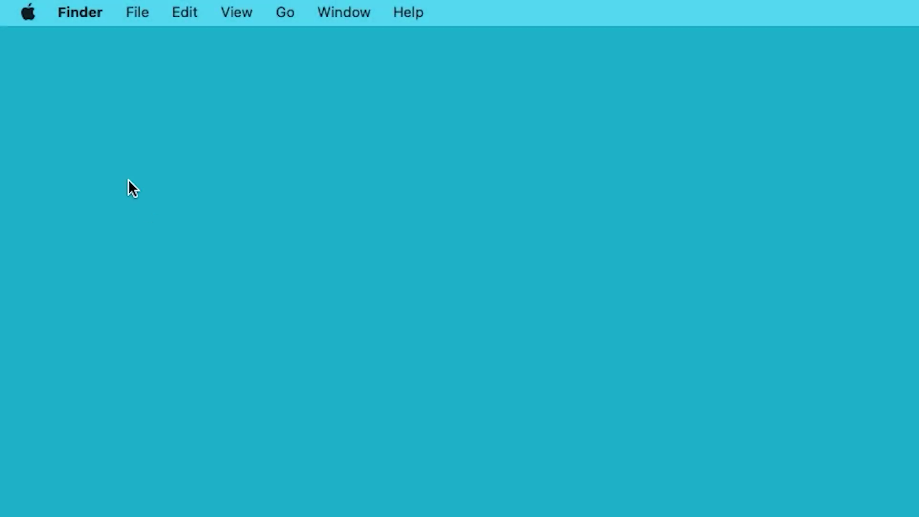
Step: Add the Canon MF750C Series printer under System Settings > Printers & Scanners
{"action": "left_click", "coordinate": [29, 15]}
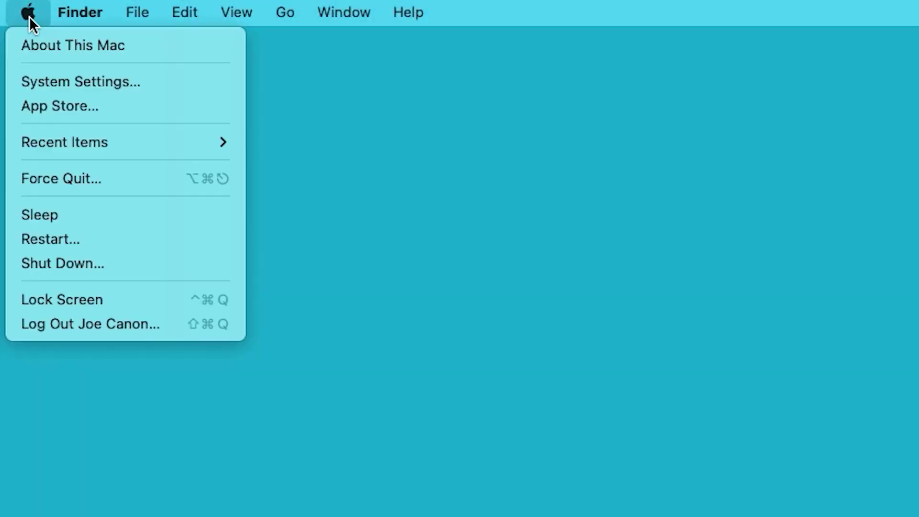
{"action": "left_click", "coordinate": [80, 82]}
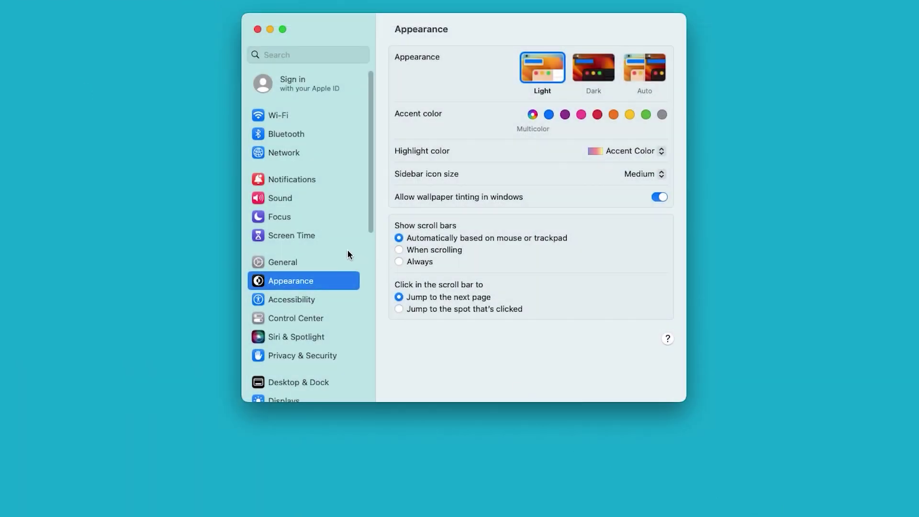
{"action": "scroll", "coordinate": [347, 251], "scroll_direction": "down", "scroll_amount": 10}
{"action": "left_click", "coordinate": [312, 390]}
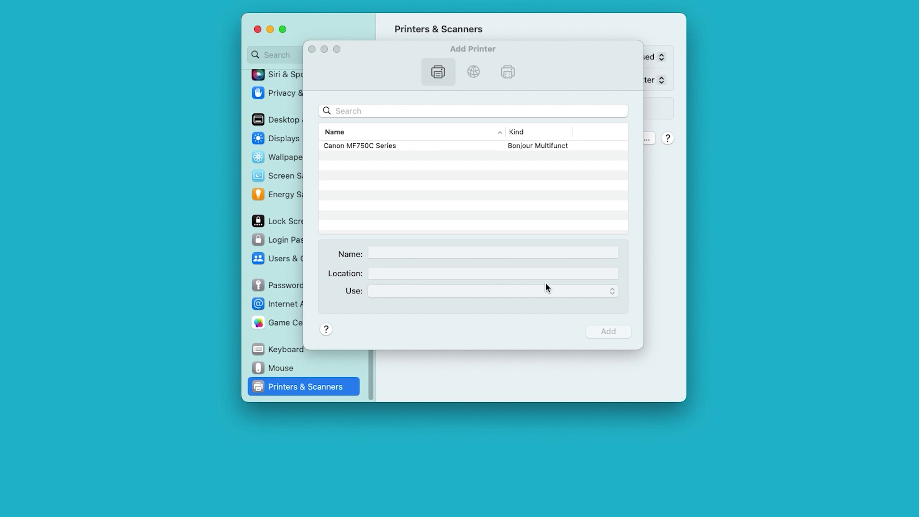
{"action": "left_click", "coordinate": [445, 148]}
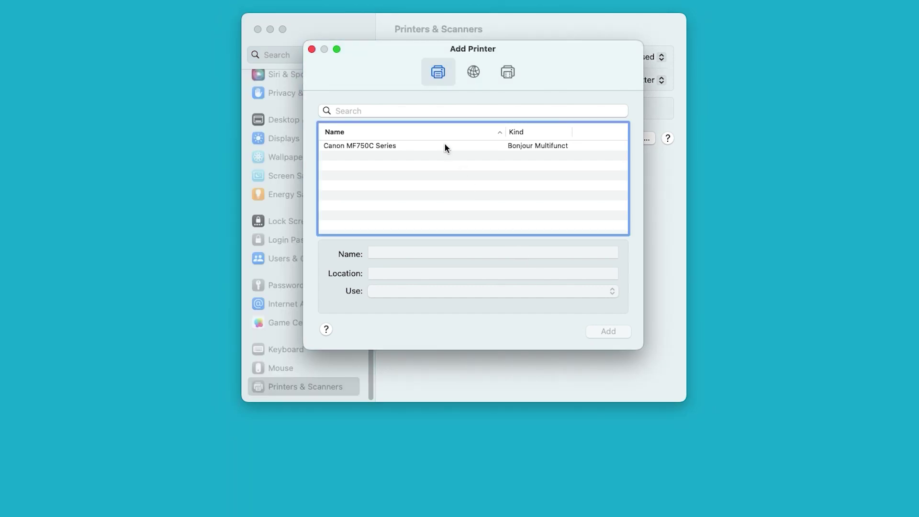
{"action": "left_click", "coordinate": [444, 145]}
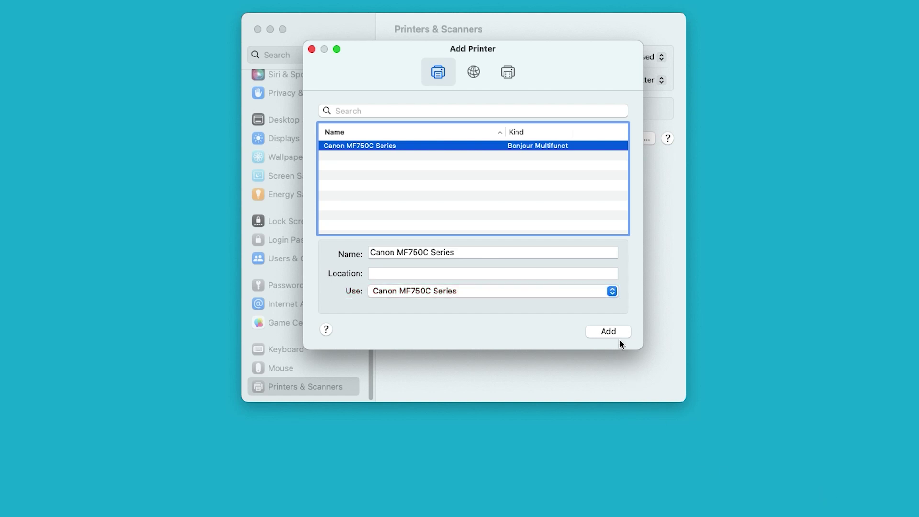
{"action": "left_click", "coordinate": [608, 332]}
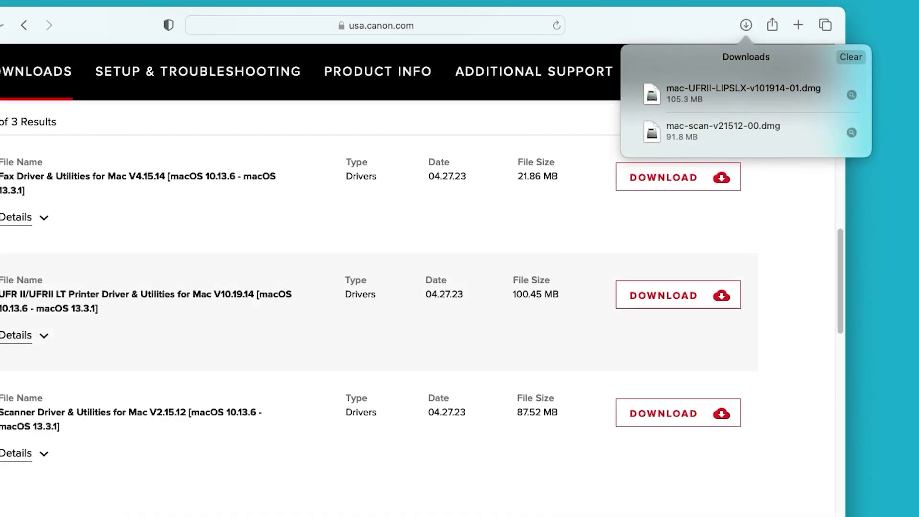
Step: Launch Canon_ScanGear_MF.pkg from the mac-scan disk image and accept its licence
{"action": "double_click", "coordinate": [728, 127]}
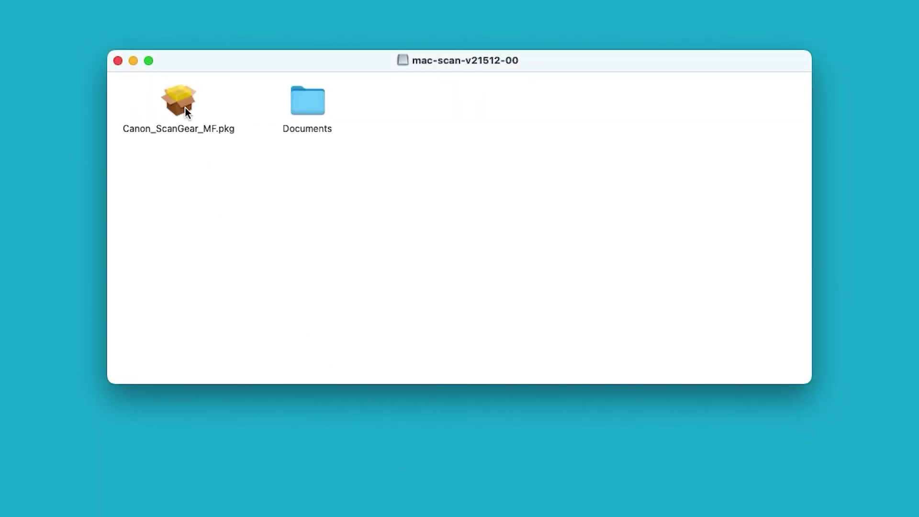
{"action": "double_click", "coordinate": [183, 105]}
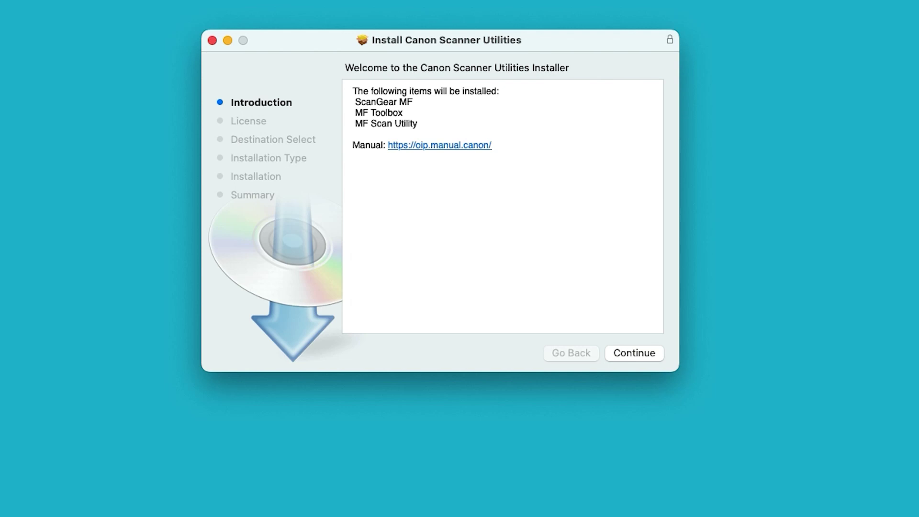
{"action": "left_click", "coordinate": [636, 357]}
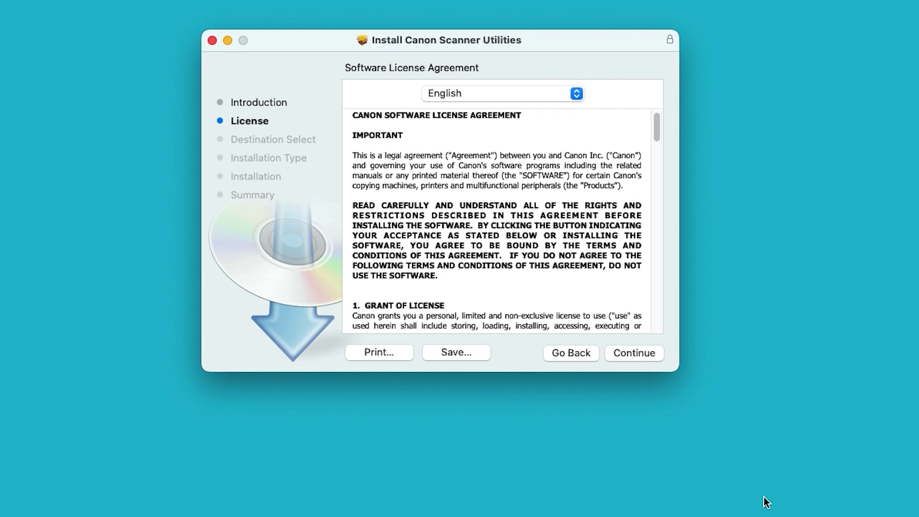
{"action": "left_click", "coordinate": [637, 353]}
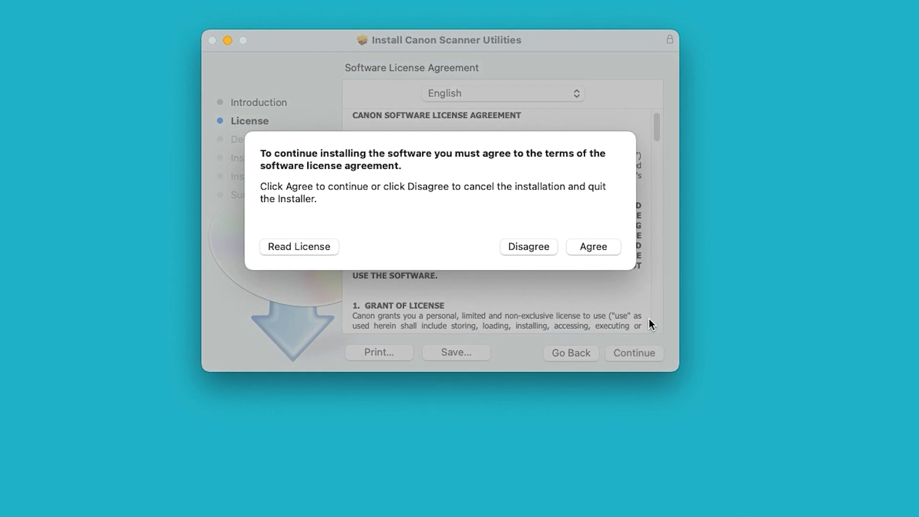
{"action": "left_click", "coordinate": [593, 246]}
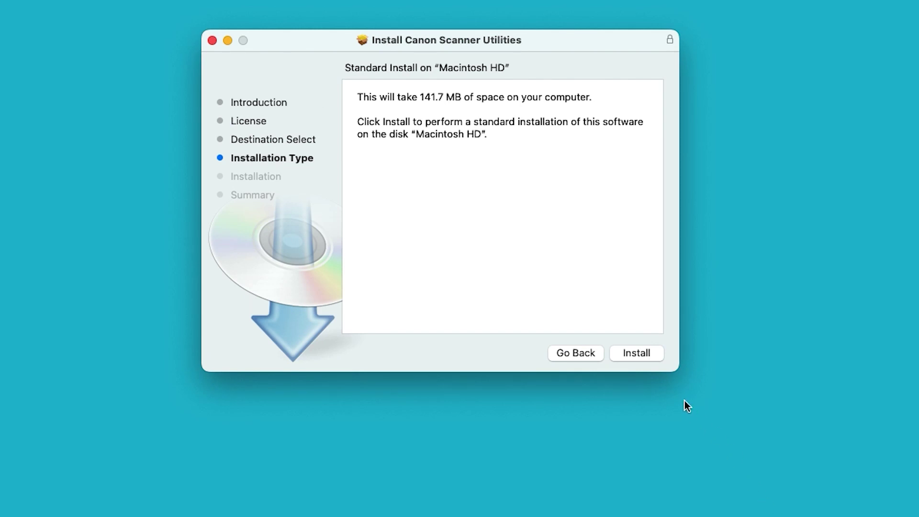
{"action": "left_click", "coordinate": [642, 354]}
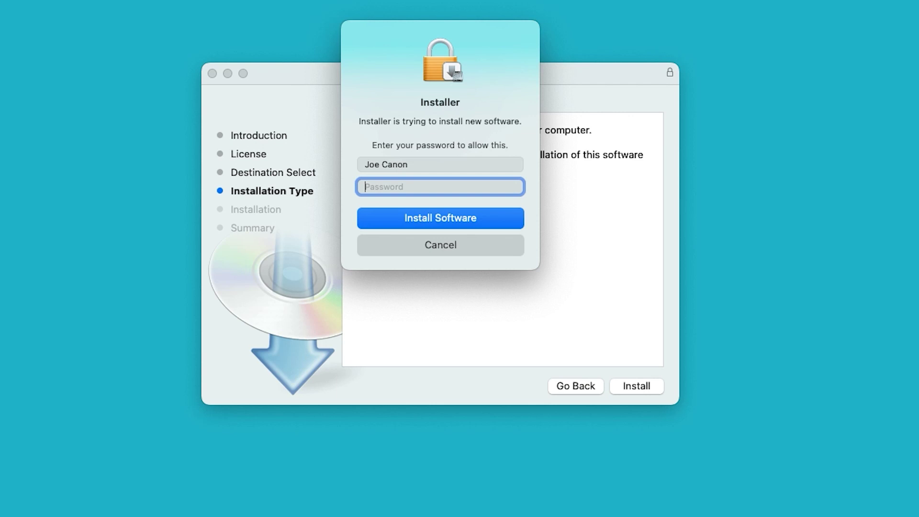
Step: Approve the Scanner Utilities install with the admin password and close the installer once done
{"action": "type", "text": "passw"}
{"action": "type", "text": "ord"}
{"action": "left_click", "coordinate": [452, 220]}
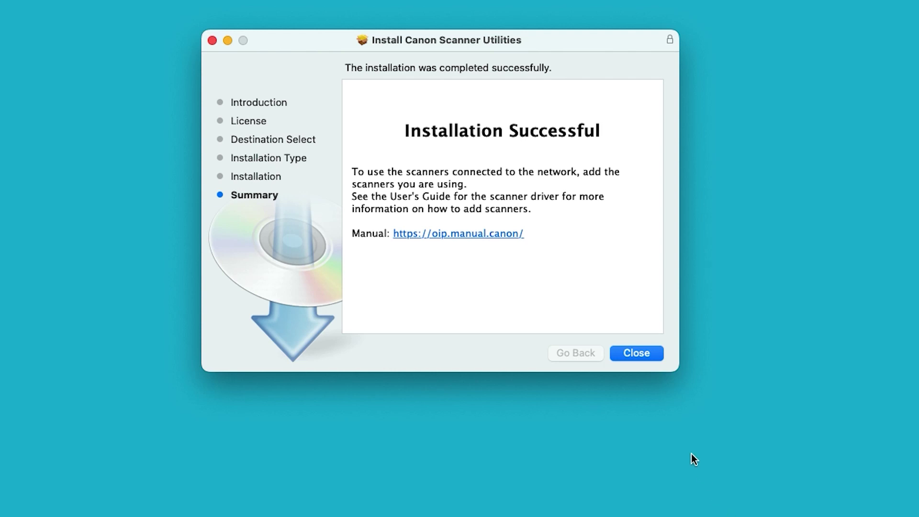
{"action": "left_click", "coordinate": [636, 354]}
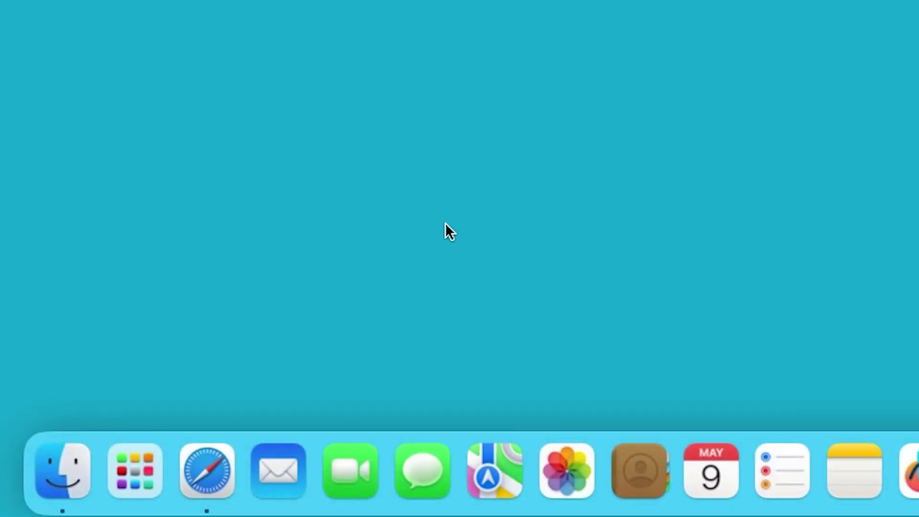
Step: Start Canon MF Scan Utility from Applications > Canon MF Utilities and dismiss the no-scanner warning
{"action": "left_click", "coordinate": [61, 470]}
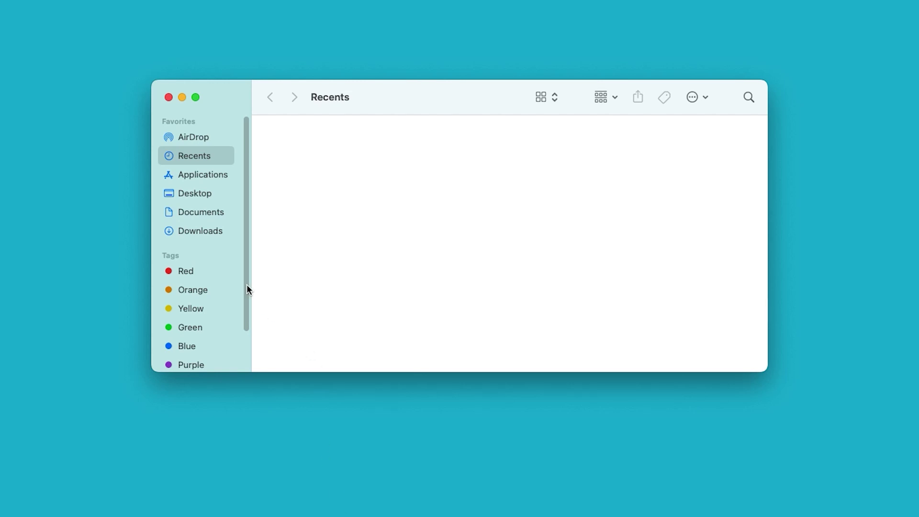
{"action": "left_click", "coordinate": [209, 175]}
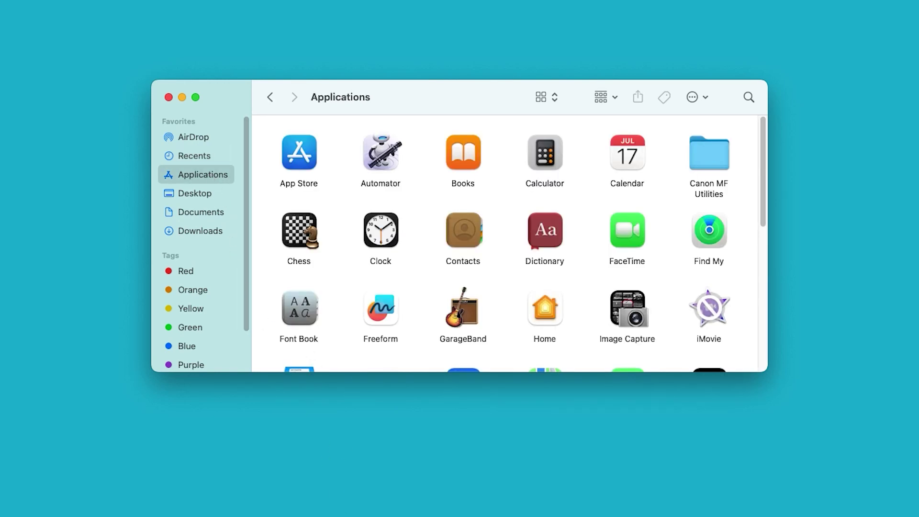
{"action": "double_click", "coordinate": [709, 154]}
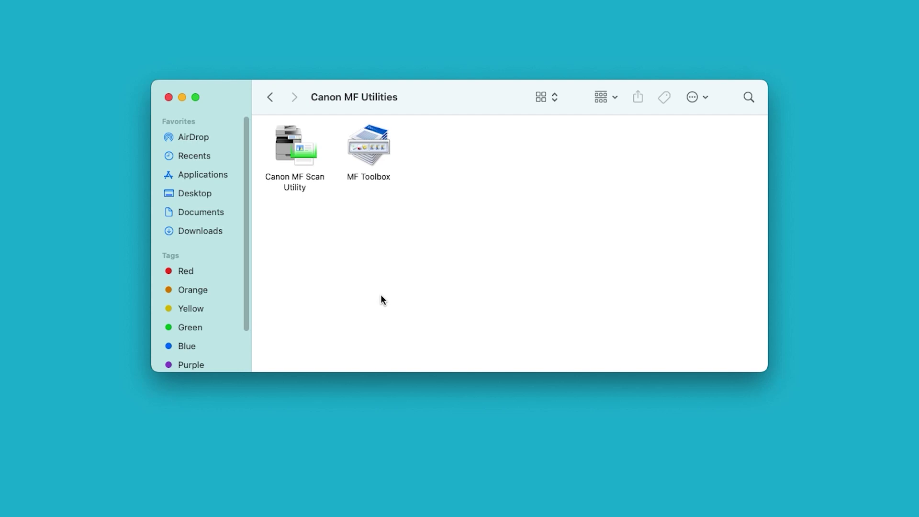
{"action": "left_click", "coordinate": [297, 152]}
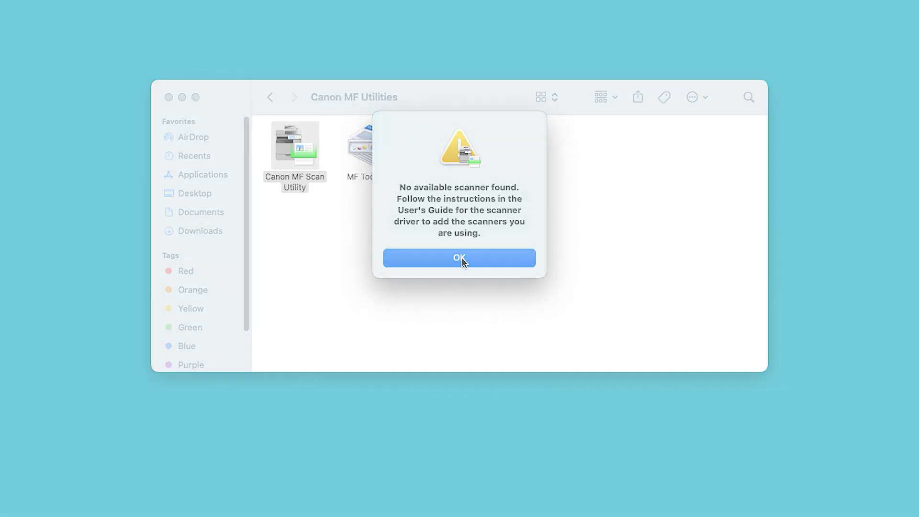
{"action": "left_click", "coordinate": [459, 259]}
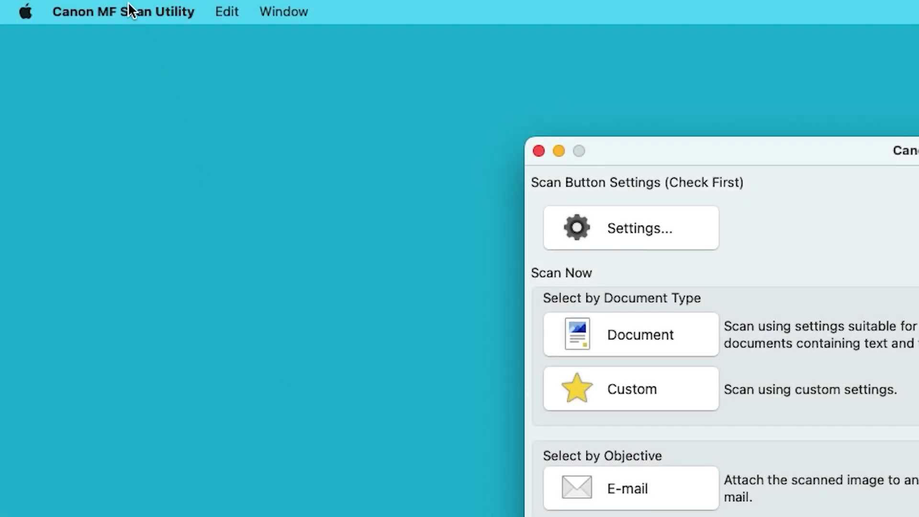
Step: Add Canon MF750C Series to Scan Utility's Network Scanner Settings list
{"action": "left_click", "coordinate": [129, 11]}
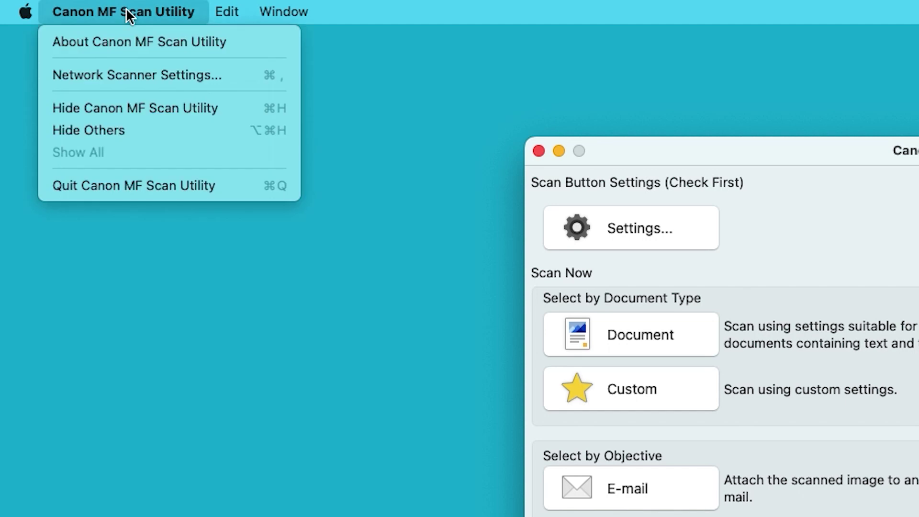
{"action": "left_click", "coordinate": [124, 74]}
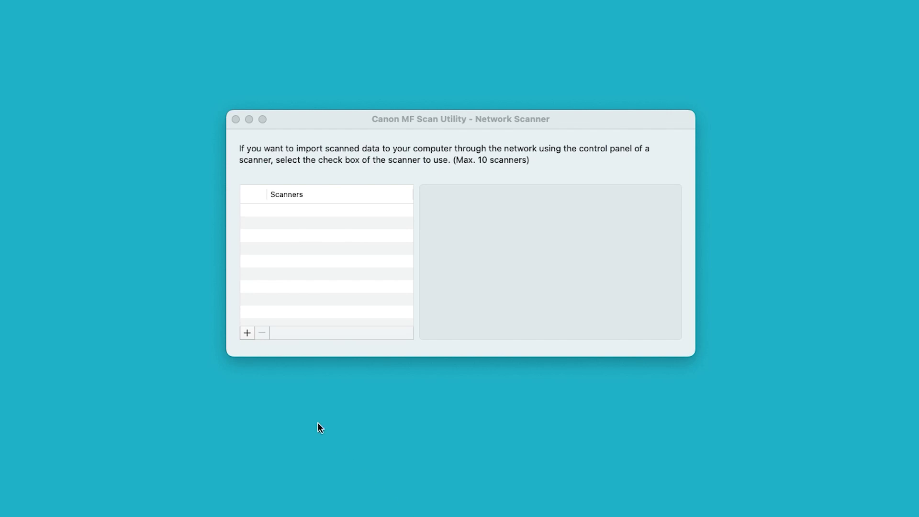
{"action": "left_click", "coordinate": [247, 333]}
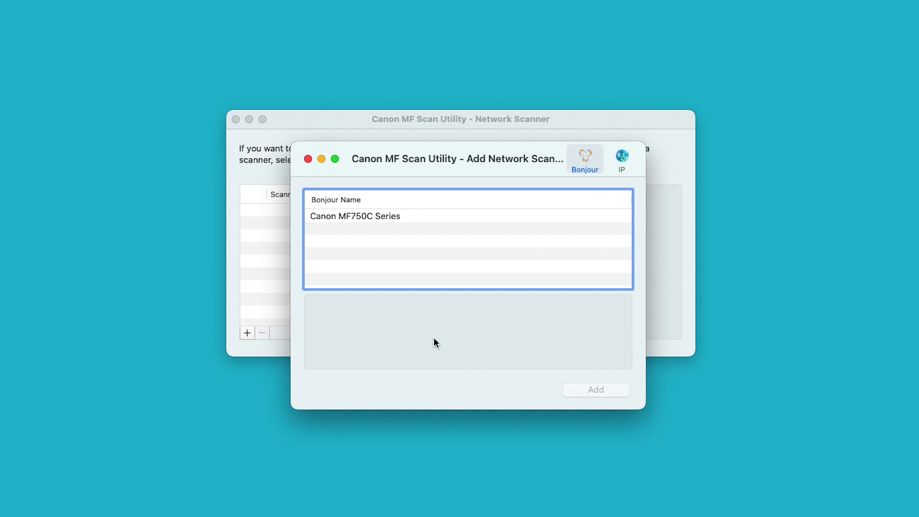
{"action": "left_click", "coordinate": [380, 216]}
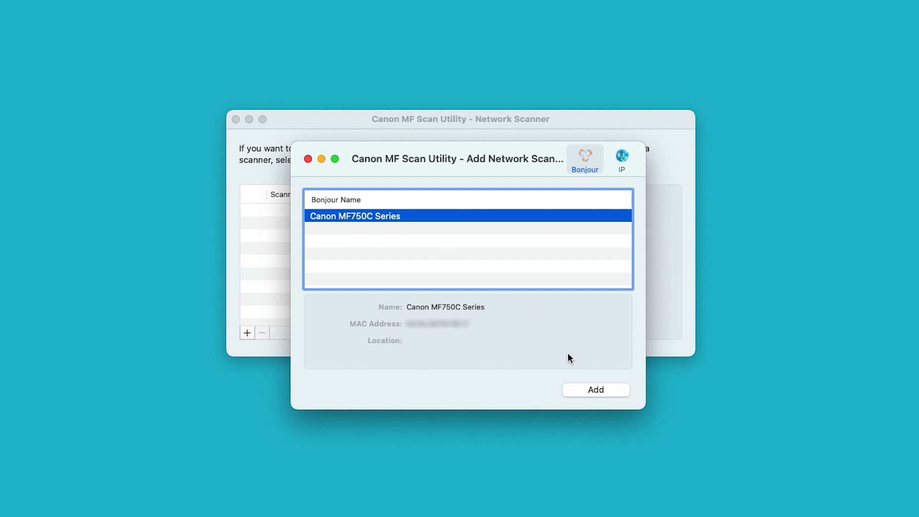
{"action": "left_click", "coordinate": [592, 390]}
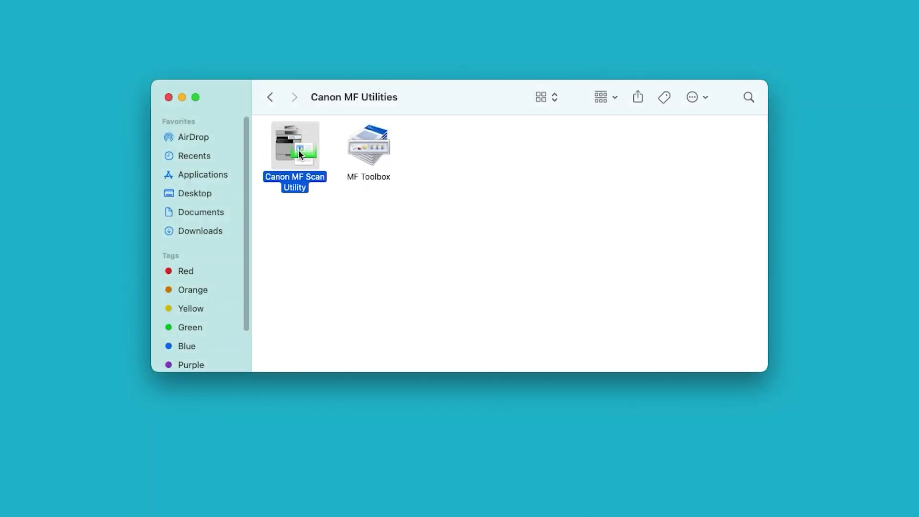
Step: Relaunch Canon MF Scan Utility and verify Canon MF750C Series is the selected scanner
{"action": "double_click", "coordinate": [297, 147]}
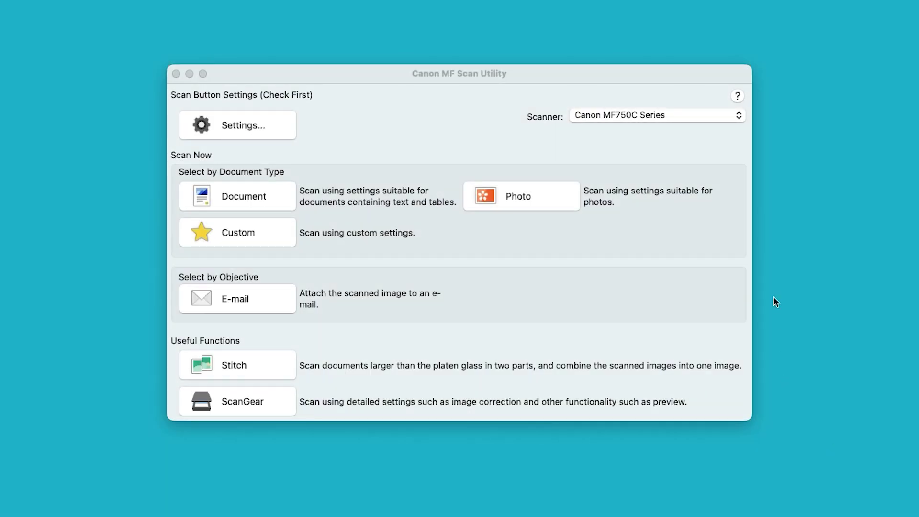
{"action": "left_click", "coordinate": [739, 116]}
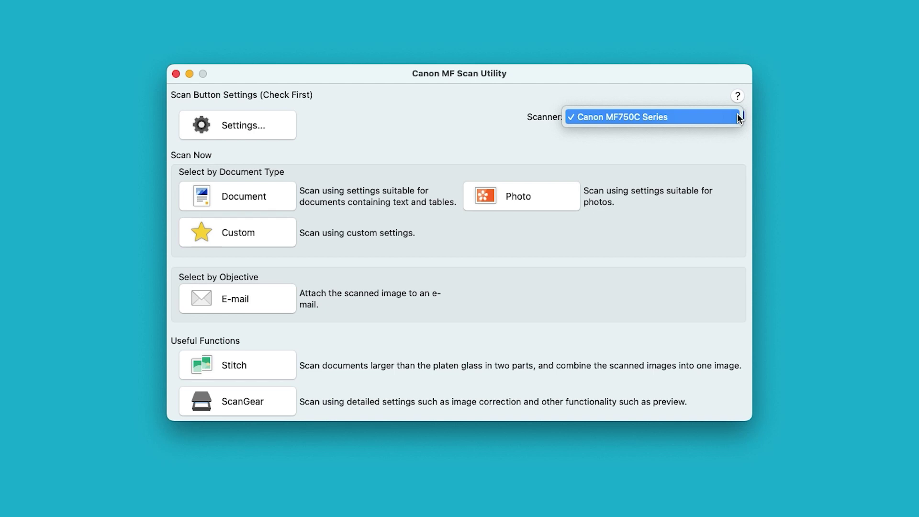